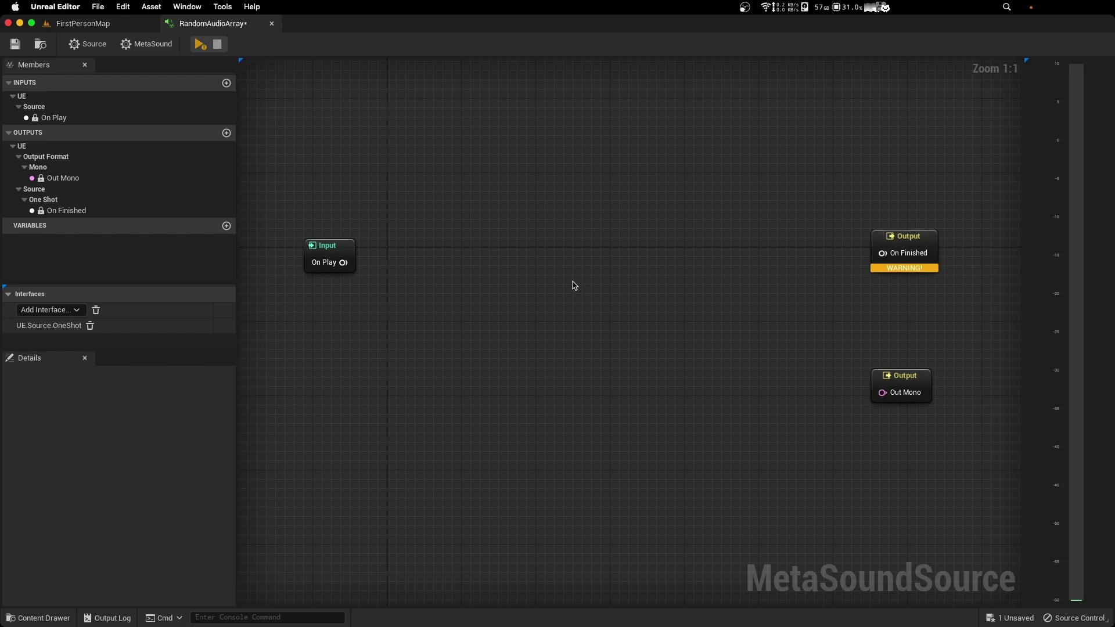
# Add a Wave Player (Mono) node to the graph beside the outputs
pyautogui.rightClick(562, 246)
pyautogui.write('wave player')
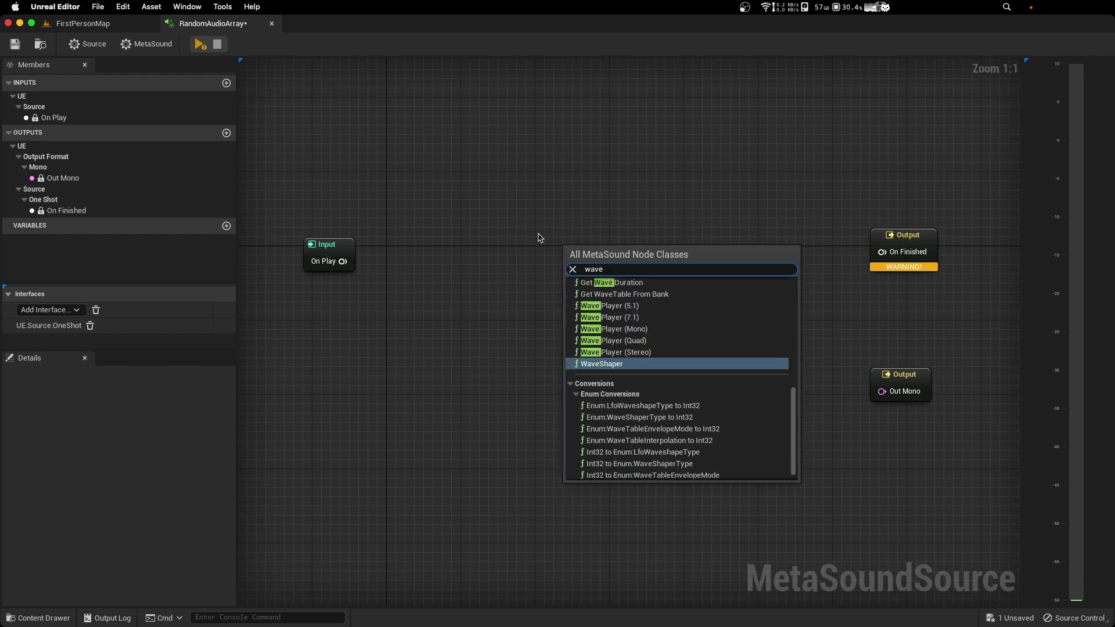
pyautogui.press('Up')
pyautogui.press('Up')
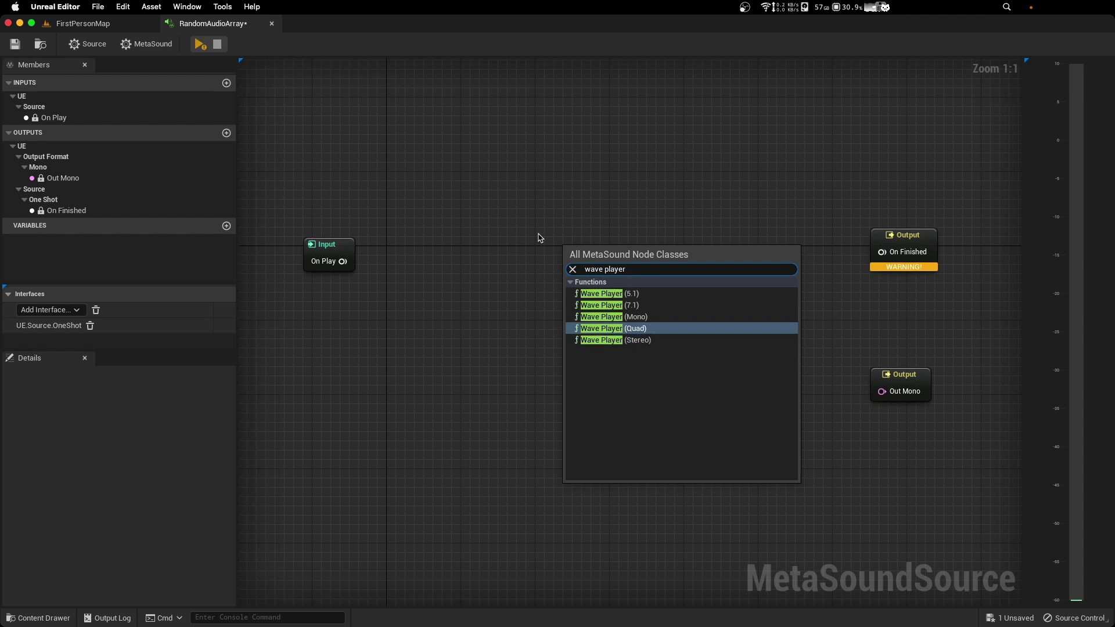
pyautogui.press('Return')
pyautogui.moveTo(687, 248); pyautogui.dragTo(725, 248)
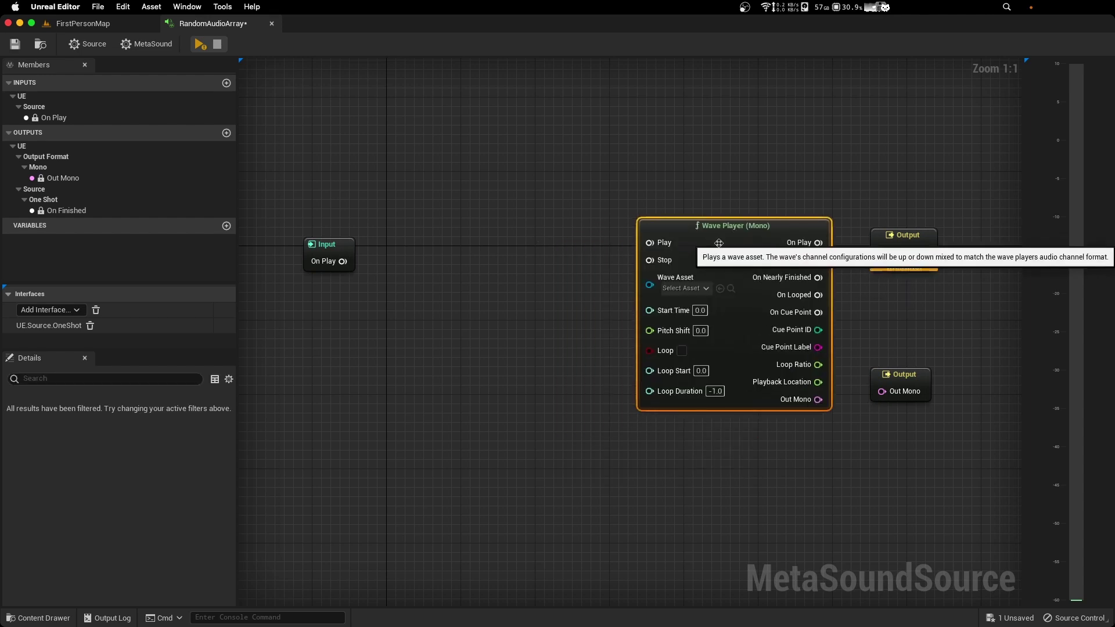
# Connect the Wave Player's Out Mono and On Finished pins to the matching Output nodes
pyautogui.moveTo(819, 400); pyautogui.dragTo(883, 394)
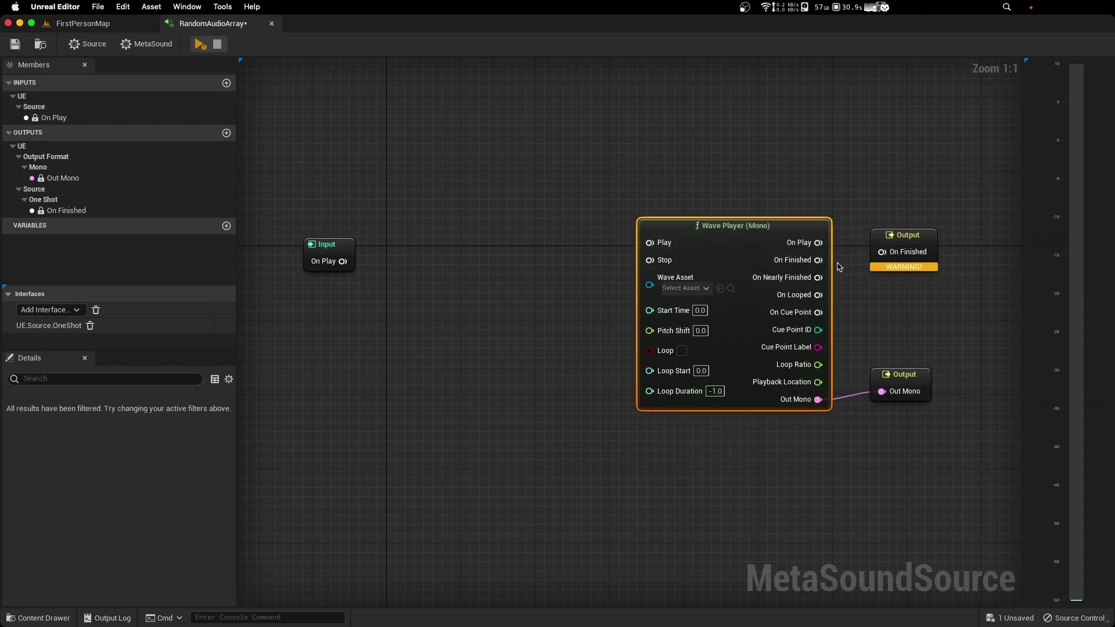
pyautogui.moveTo(818, 260); pyautogui.dragTo(881, 256)
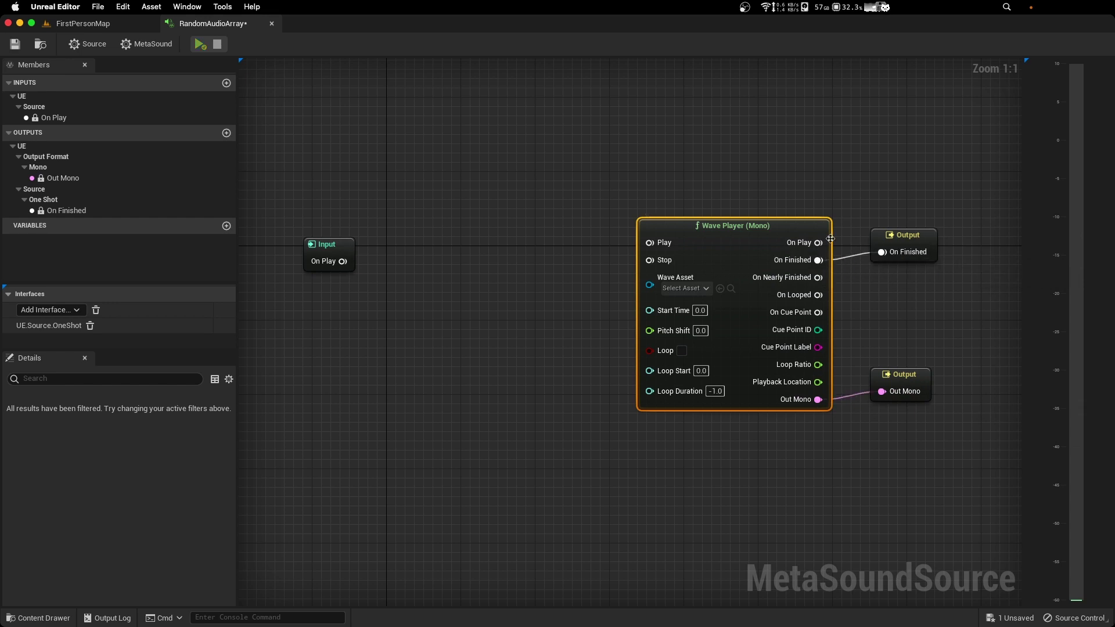
pyautogui.moveTo(746, 136); pyautogui.dragTo(868, 287)
pyautogui.click(416, 281)
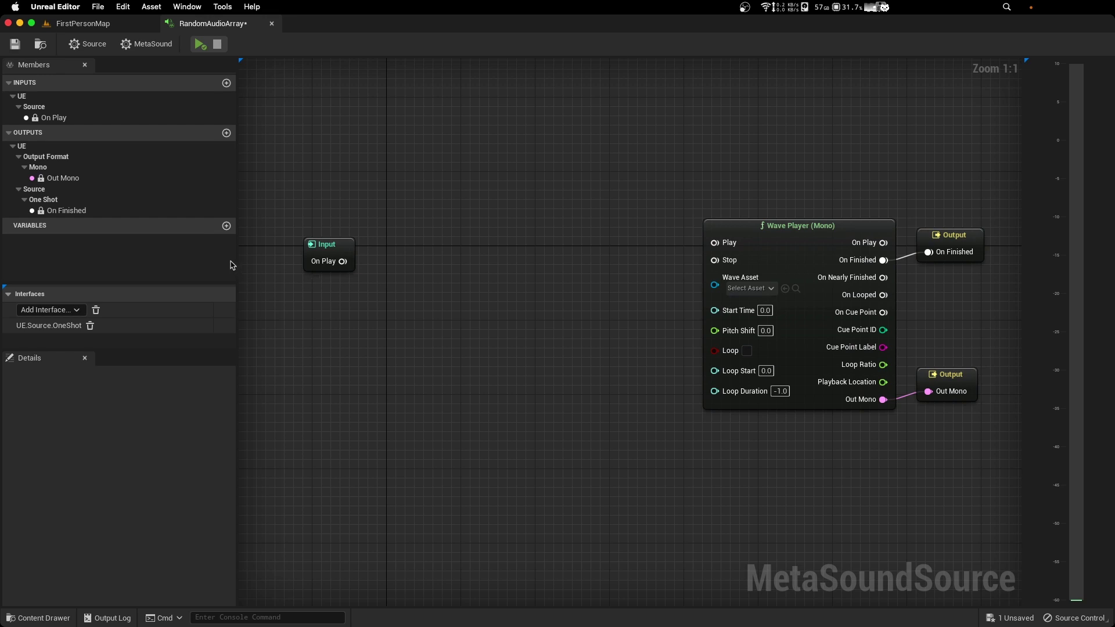
# Add a new graph variable and name it ArrayAudio
pyautogui.click(227, 225)
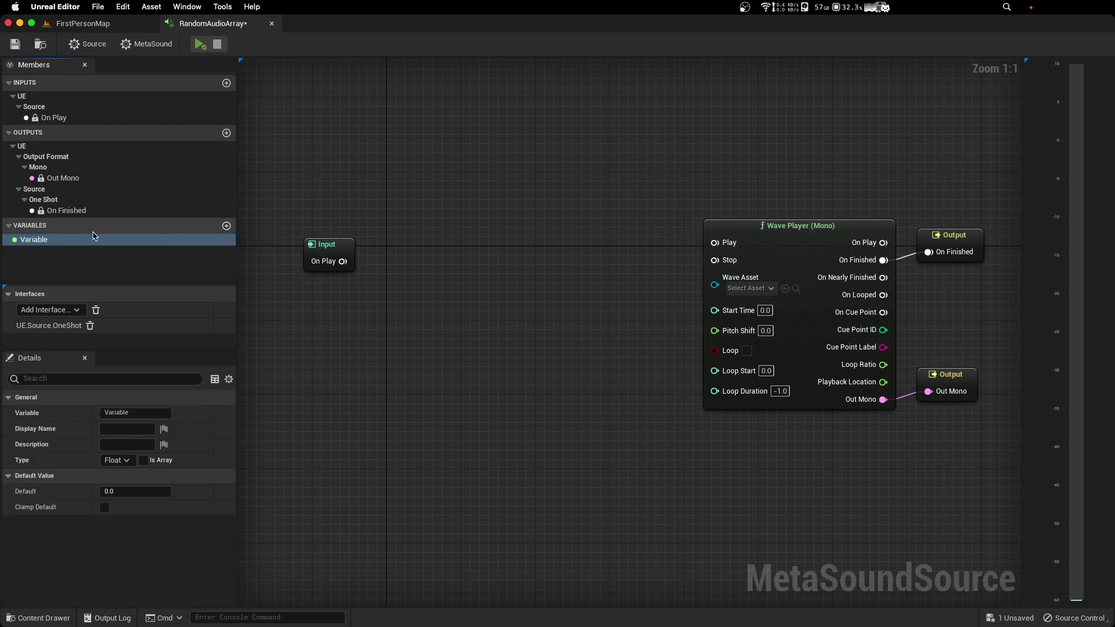
pyautogui.click(135, 412)
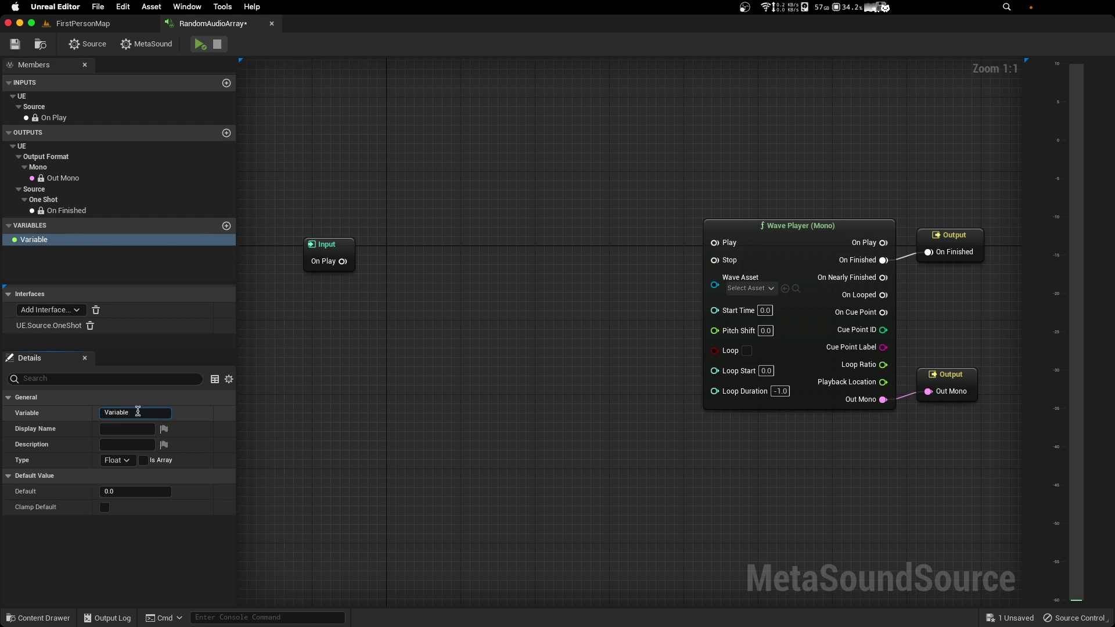
pyautogui.write('ArrayAudio')
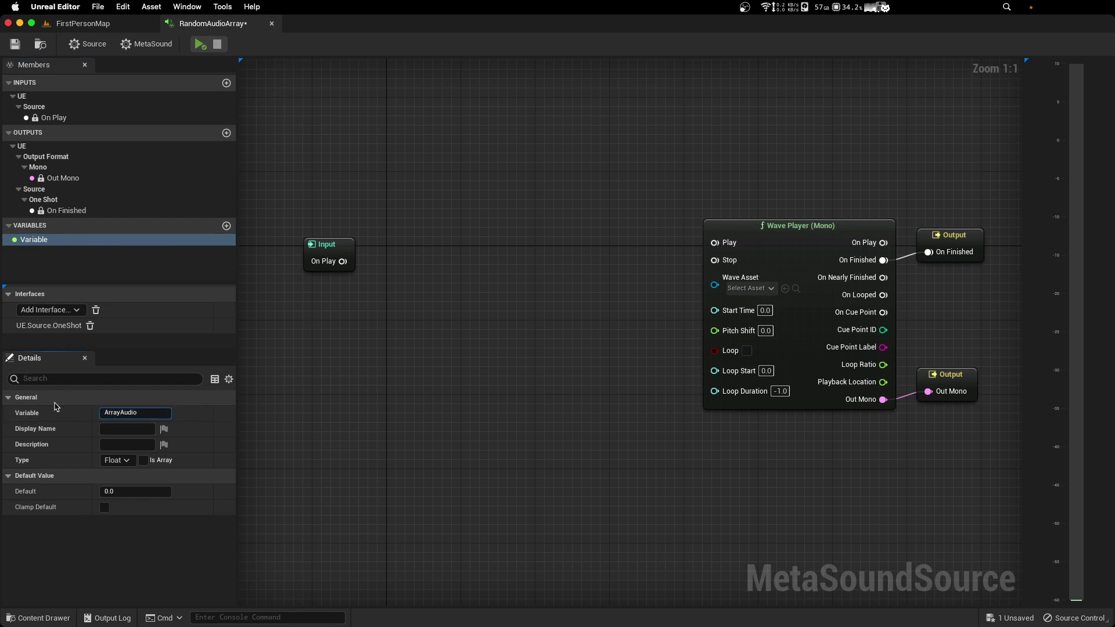
pyautogui.press('Return')
# Set ArrayAudio's type to WaveAsset and make it an array
pyautogui.click(119, 460)
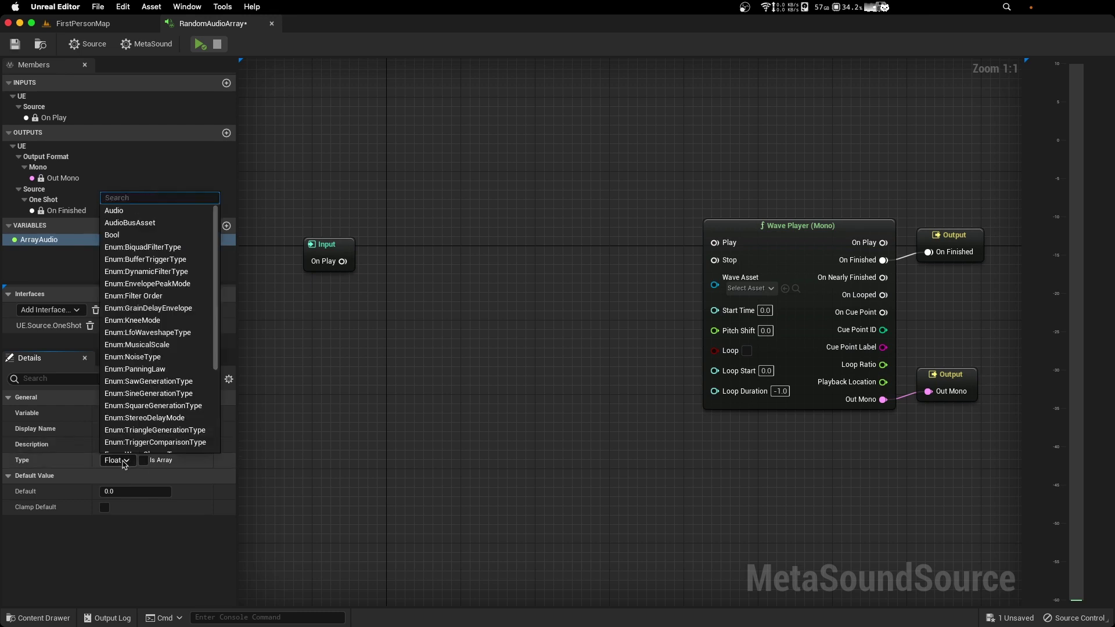
pyautogui.write('wave')
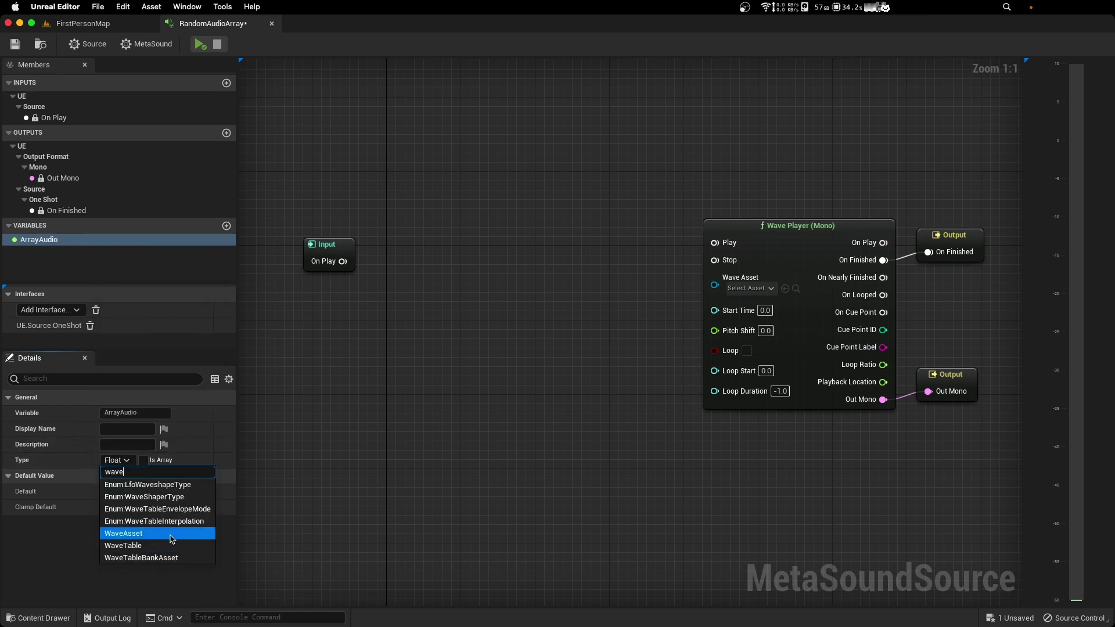
pyautogui.click(171, 535)
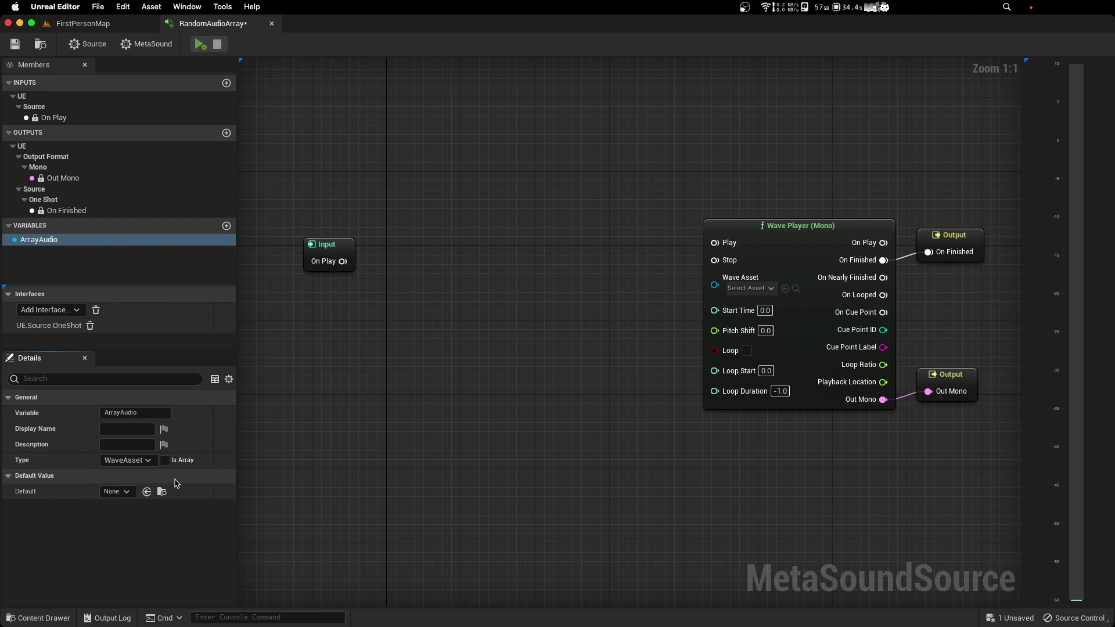
pyautogui.click(166, 462)
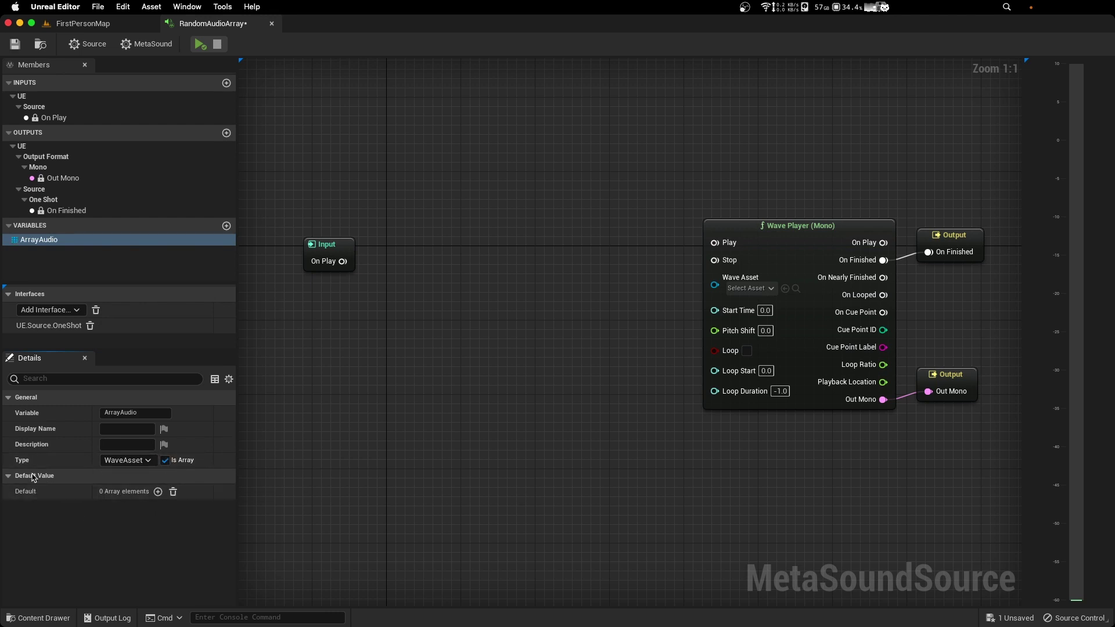
# Give ArrayAudio two default elements: Explosion01 at index 0, Collapse02 at index 1
pyautogui.click(157, 492)
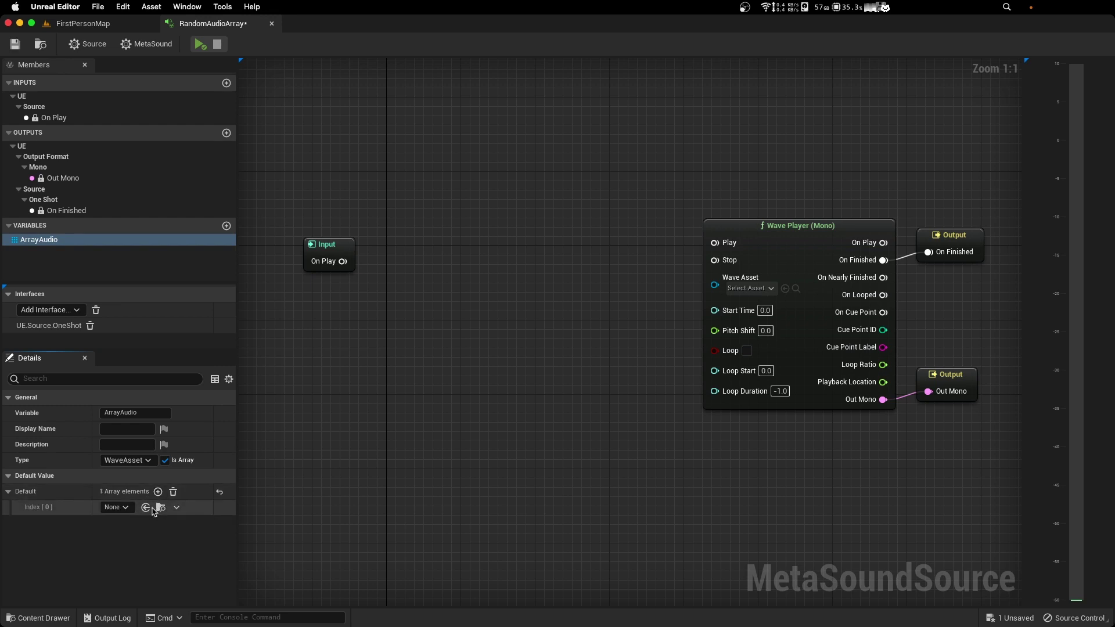
pyautogui.click(157, 492)
pyautogui.click(116, 507)
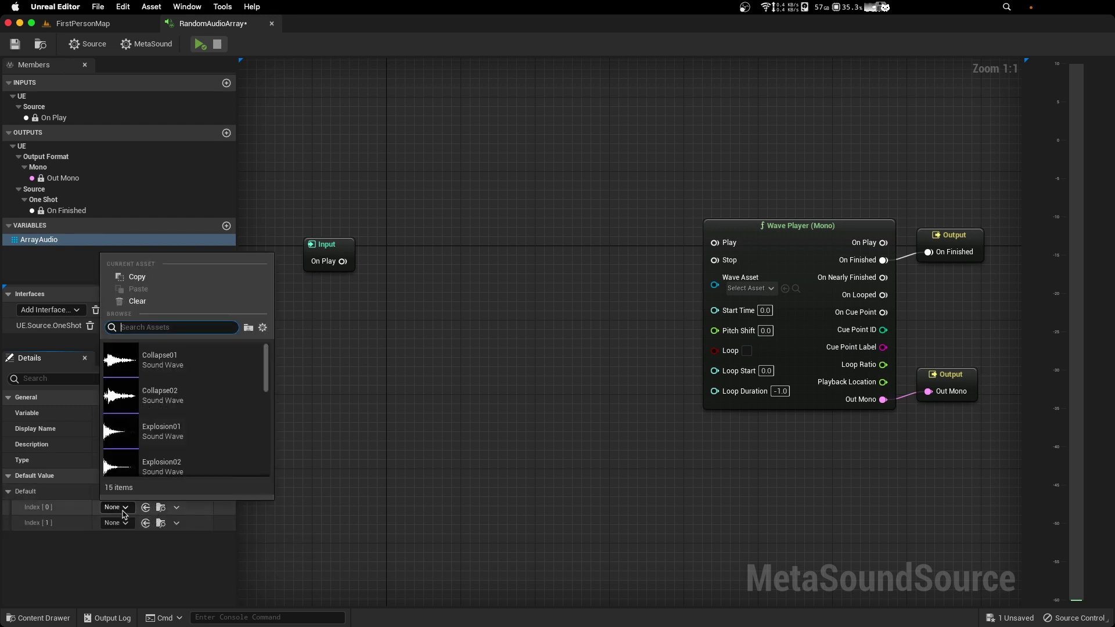
pyautogui.moveTo(186, 440)
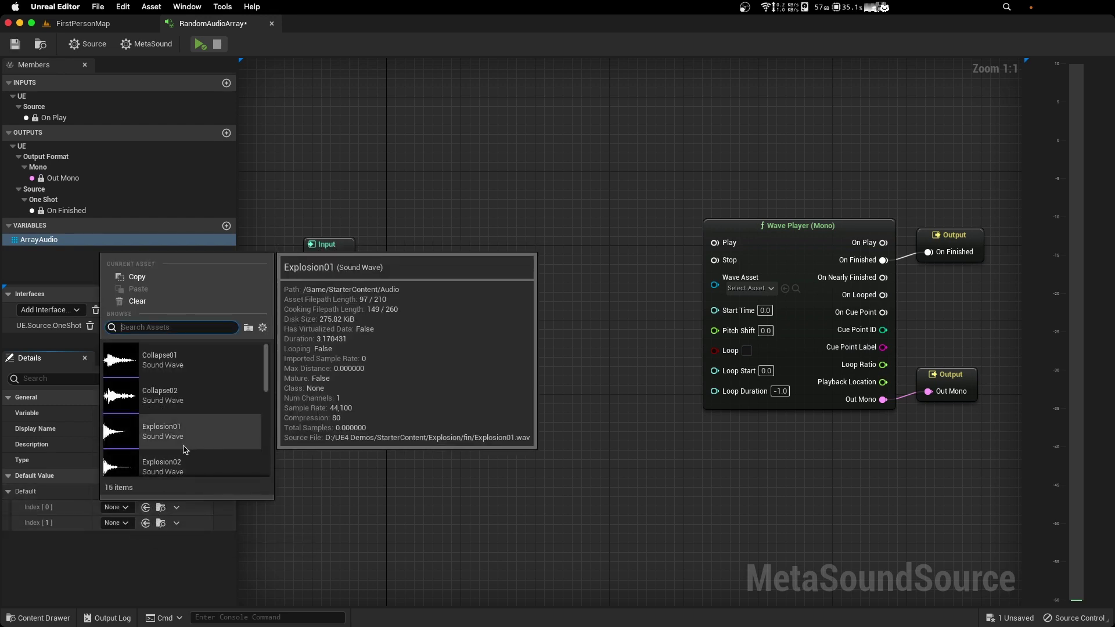
pyautogui.click(186, 440)
pyautogui.click(116, 523)
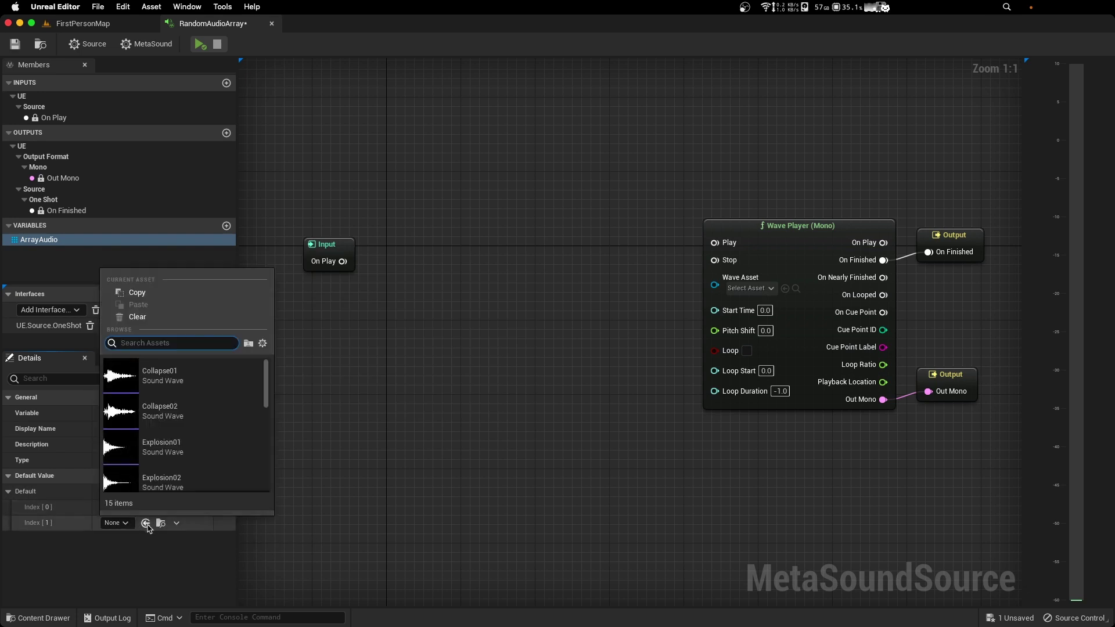
pyautogui.click(196, 414)
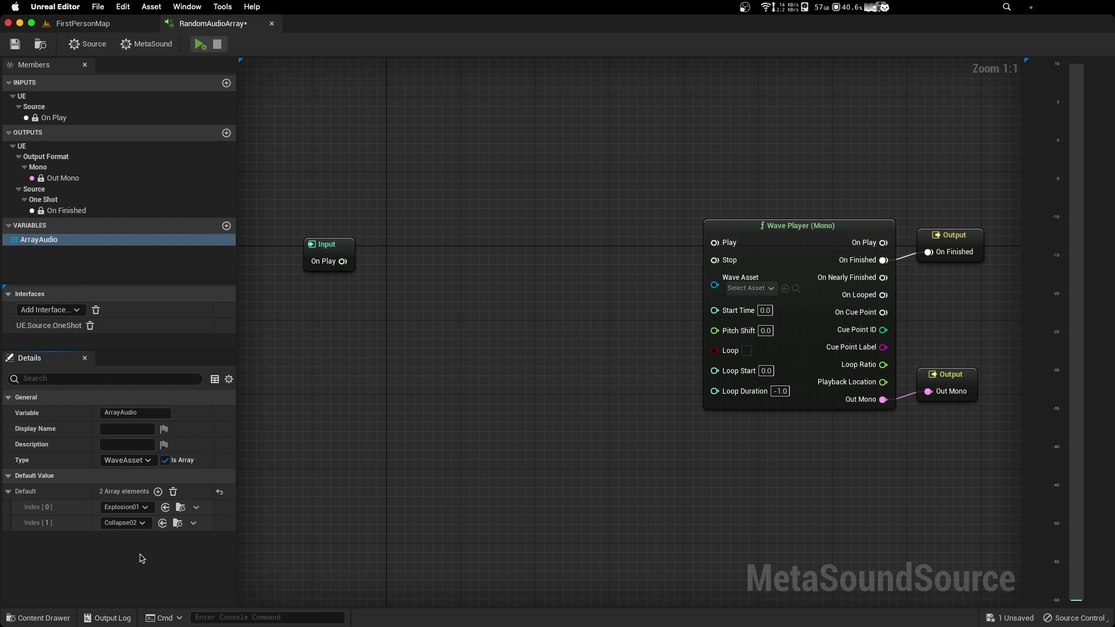
# Place ArrayAudio in the graph feeding a new Random Get node beside the Input node
pyautogui.moveTo(31, 242); pyautogui.dragTo(439, 324)
pyautogui.write('random')
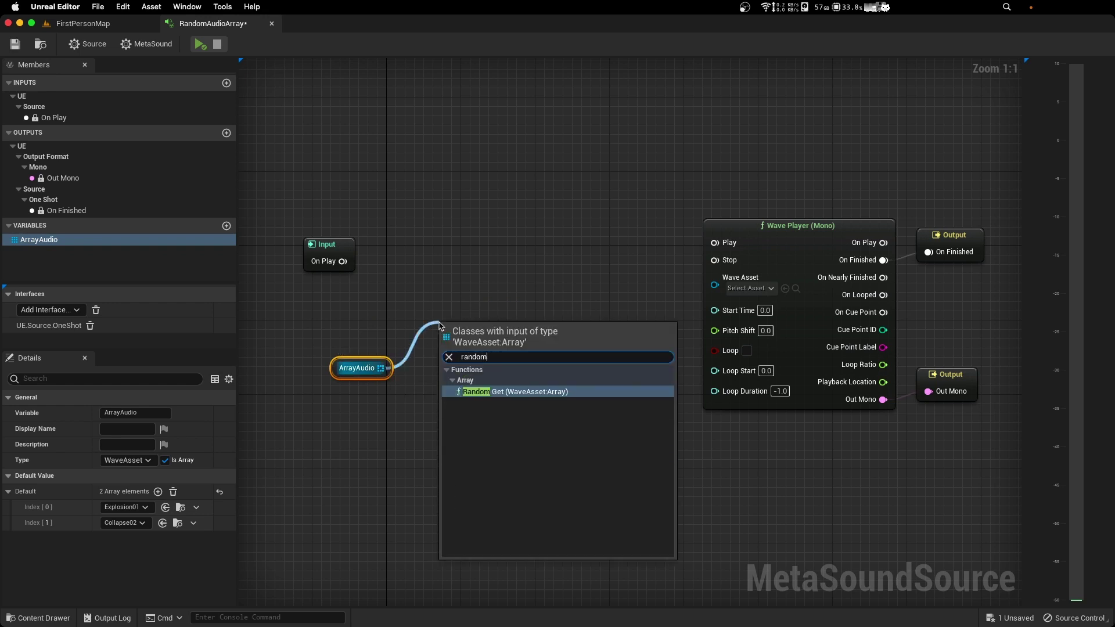
pyautogui.press('Return')
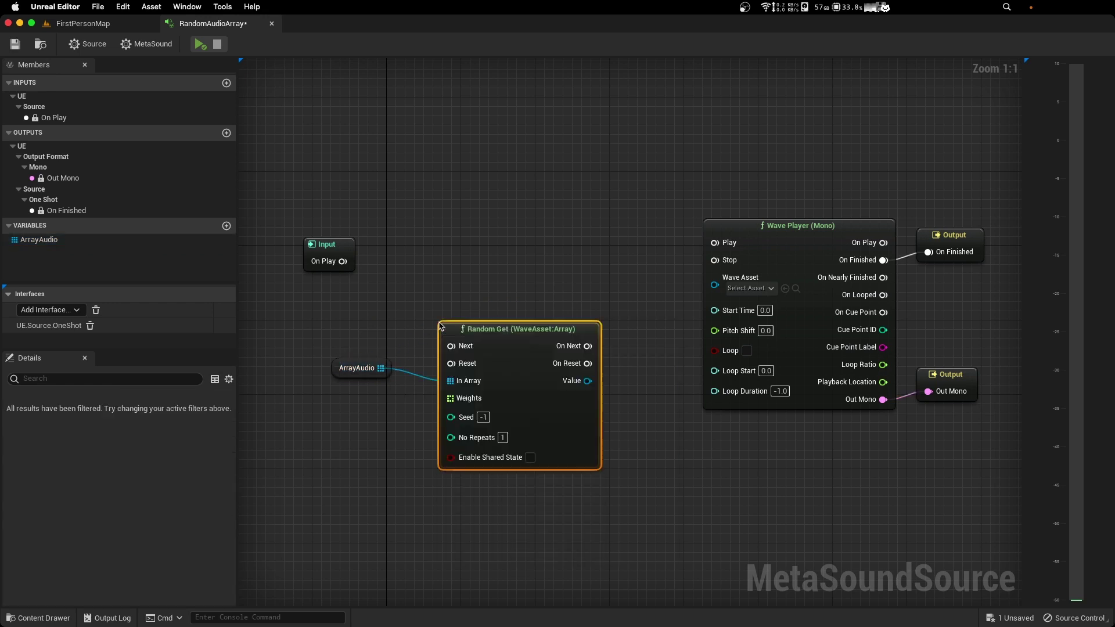
pyautogui.moveTo(500, 338); pyautogui.dragTo(485, 253)
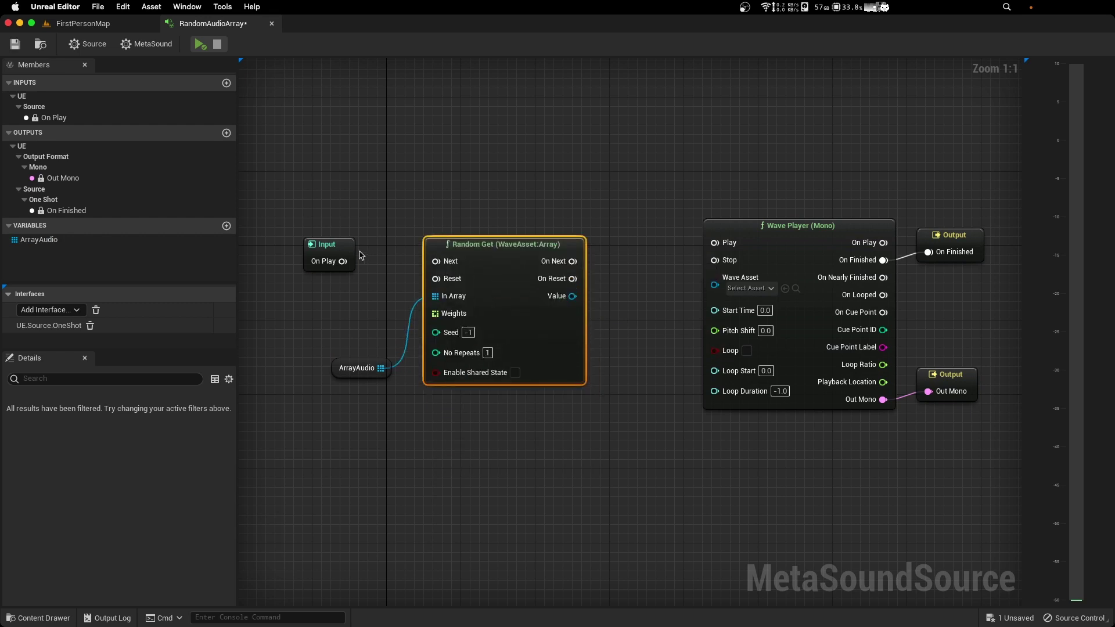
# Wire Random Get's On Next to Wave Player's Play and Value to Wave Asset
pyautogui.moveTo(343, 262); pyautogui.dragTo(436, 262)
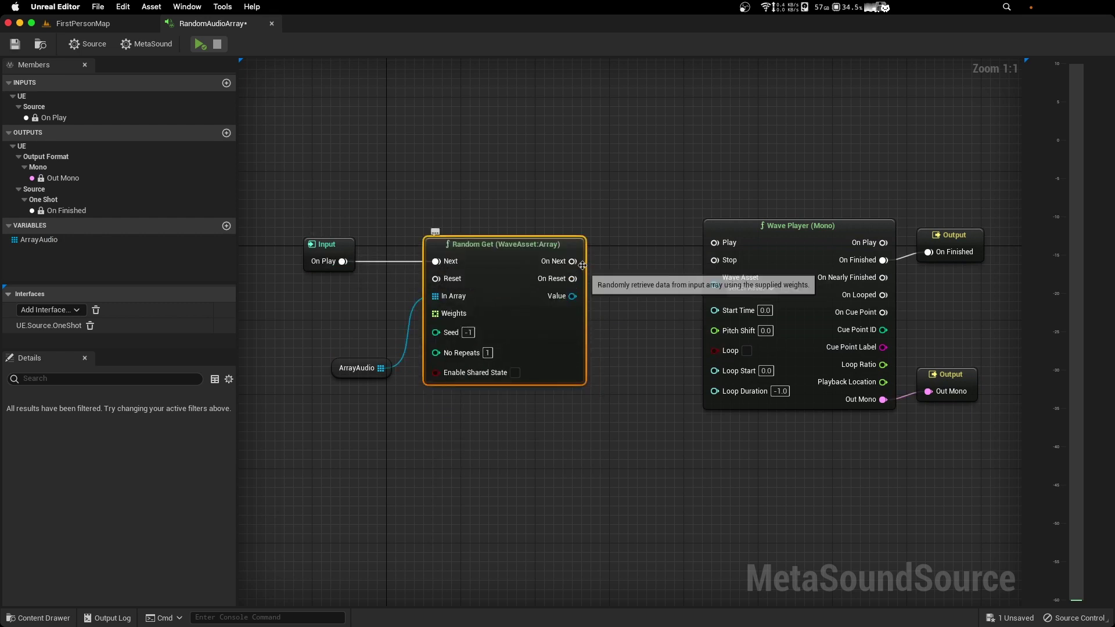
pyautogui.moveTo(572, 262); pyautogui.dragTo(716, 242)
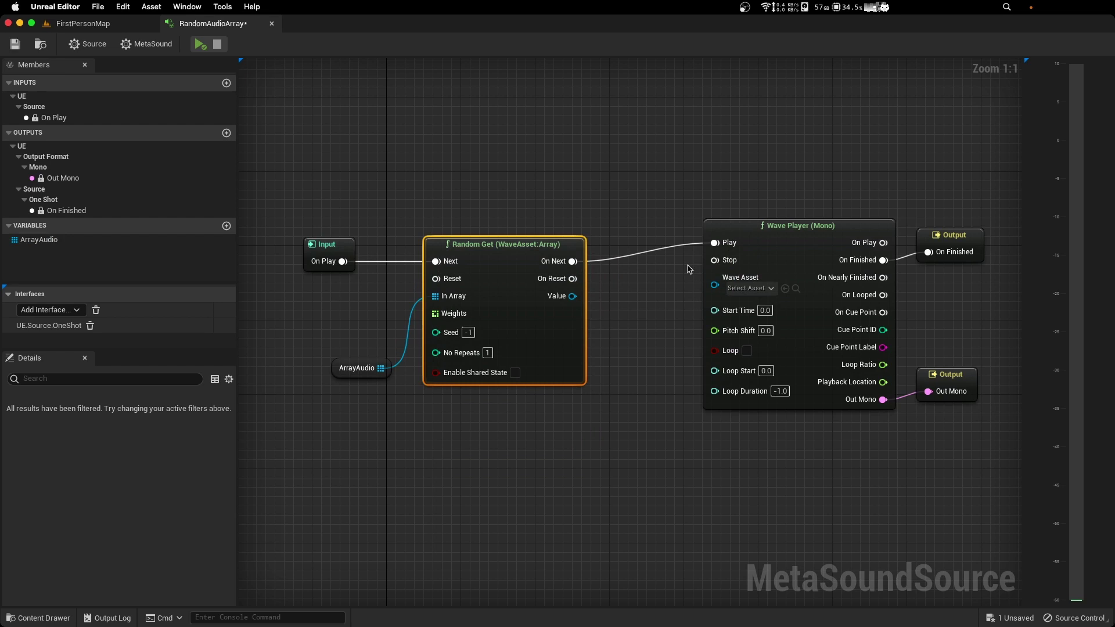
pyautogui.moveTo(573, 296); pyautogui.dragTo(715, 284)
pyautogui.moveTo(522, 246); pyautogui.dragTo(614, 227)
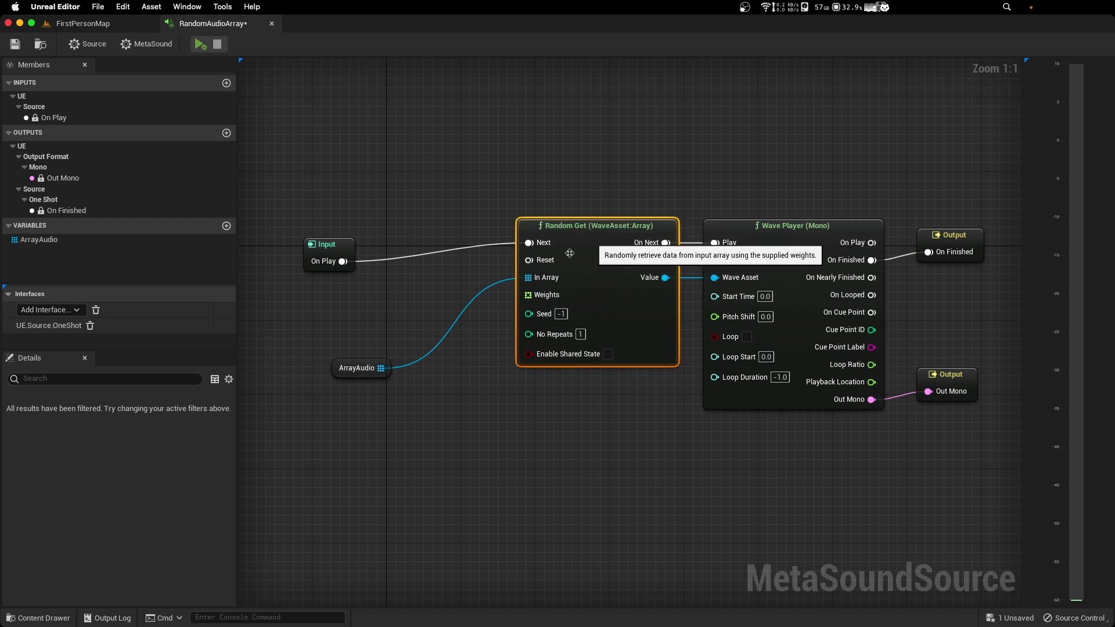
# Preview the MetaSound four times to hear different random picks, then save RandomAudioArray
pyautogui.click(199, 45)
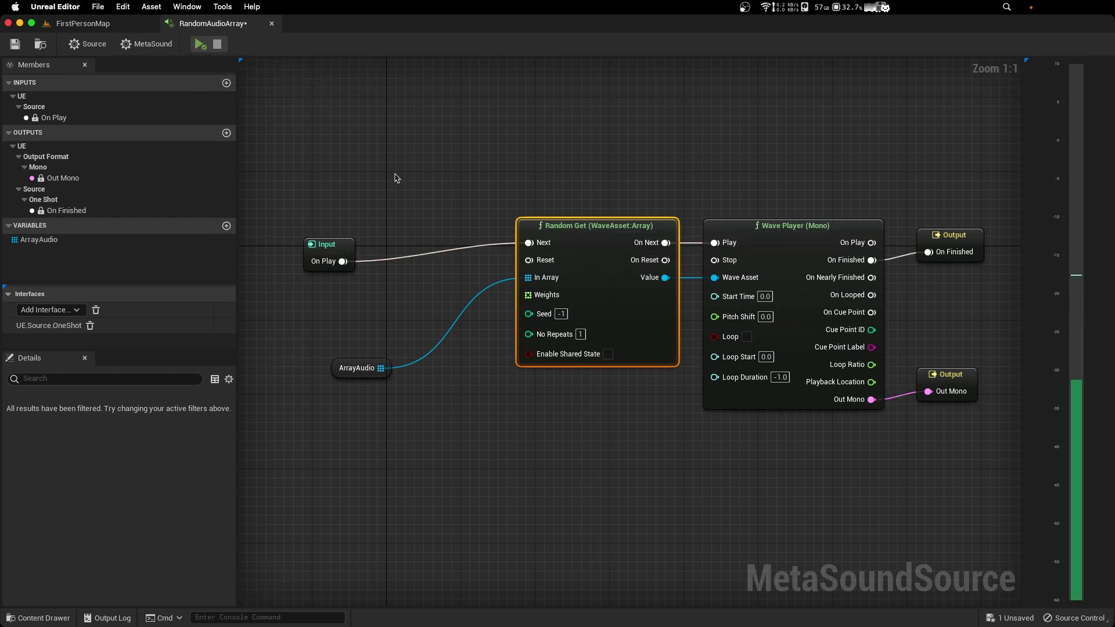
pyautogui.press('space')
pyautogui.press('space')
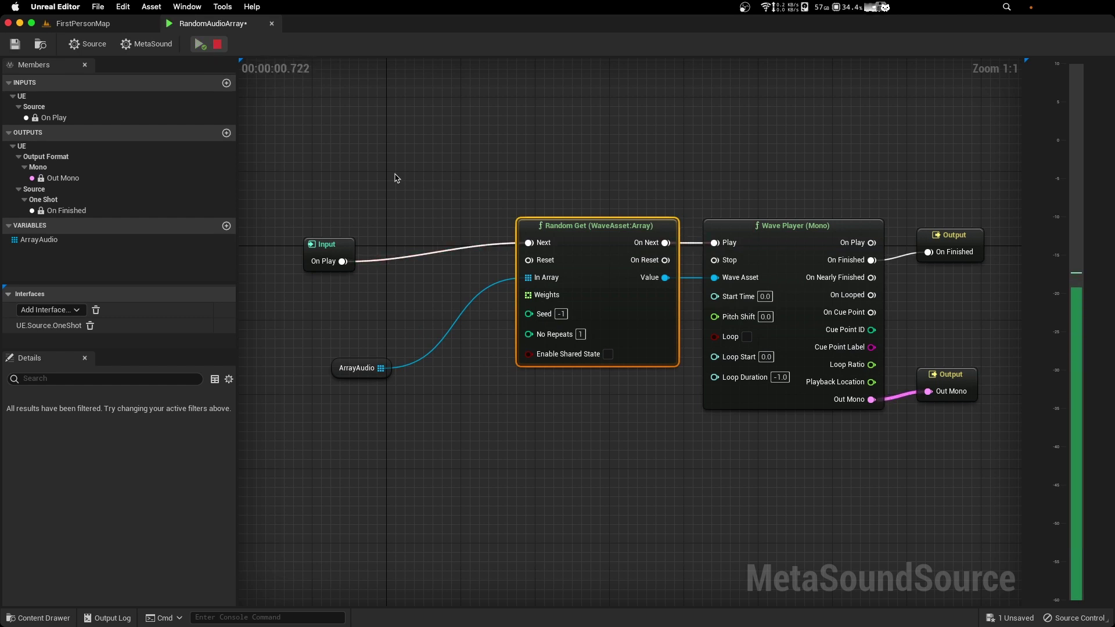
pyautogui.press('space')
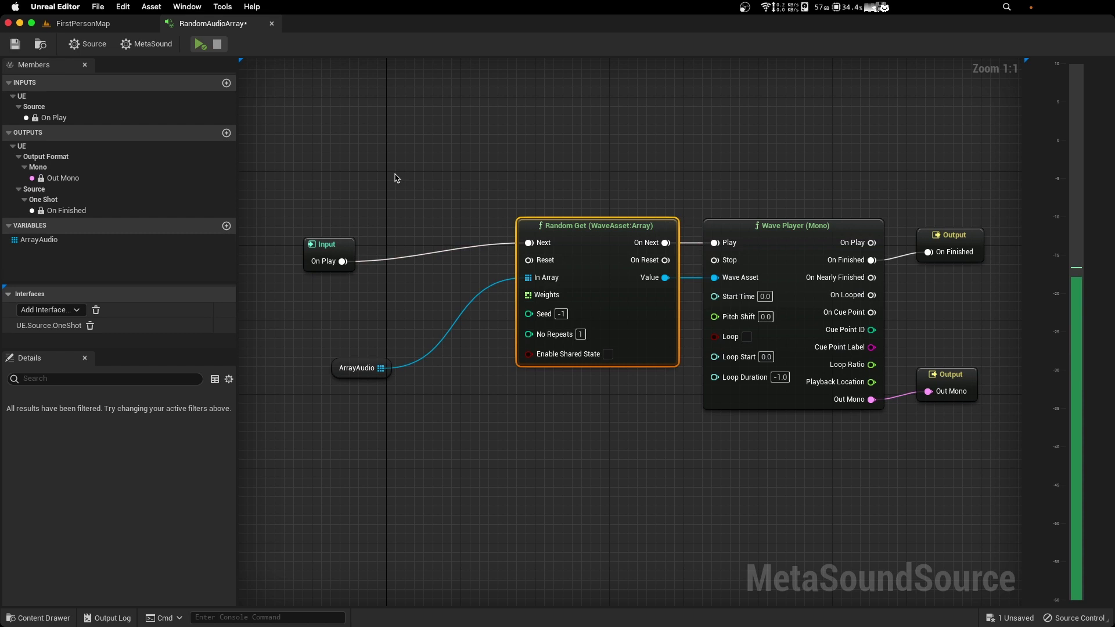
pyautogui.press('space')
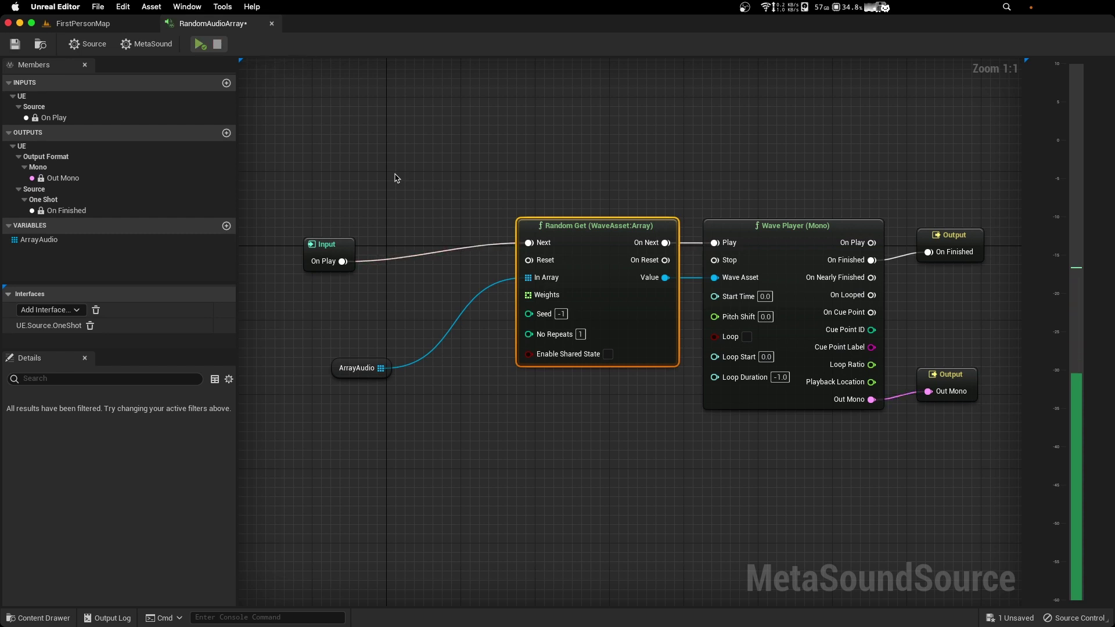
pyautogui.hotkey('ctrl', 's')
pyautogui.click(410, 185)
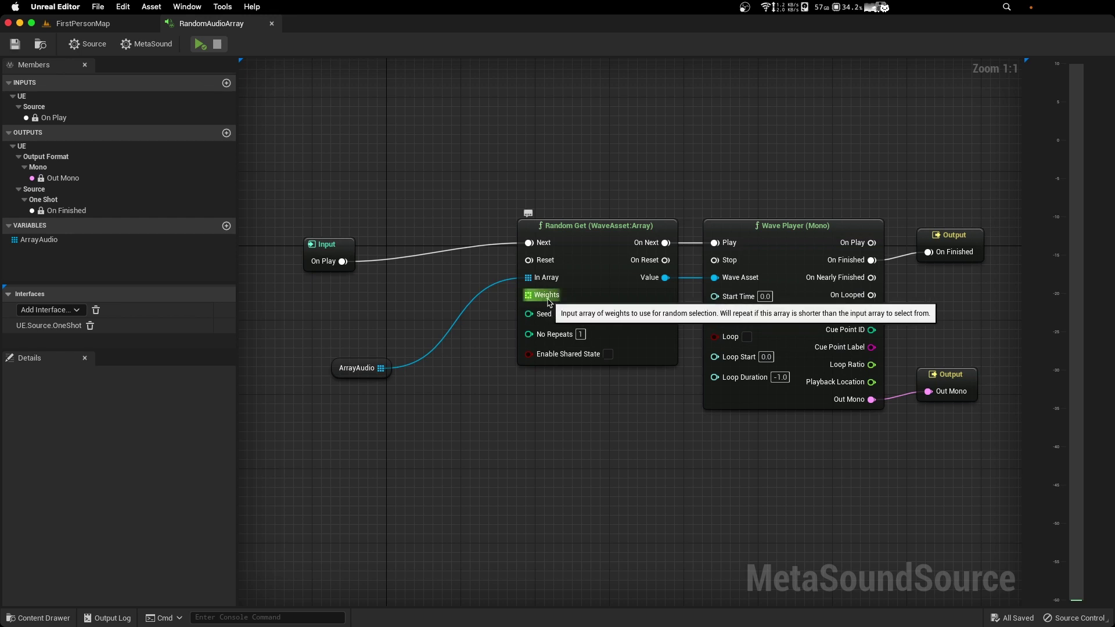
# Reposition the ArrayAudio and Input nodes, then add a new variable named WeightsArray
pyautogui.moveTo(343, 366); pyautogui.dragTo(420, 273)
pyautogui.moveTo(326, 256); pyautogui.dragTo(334, 237)
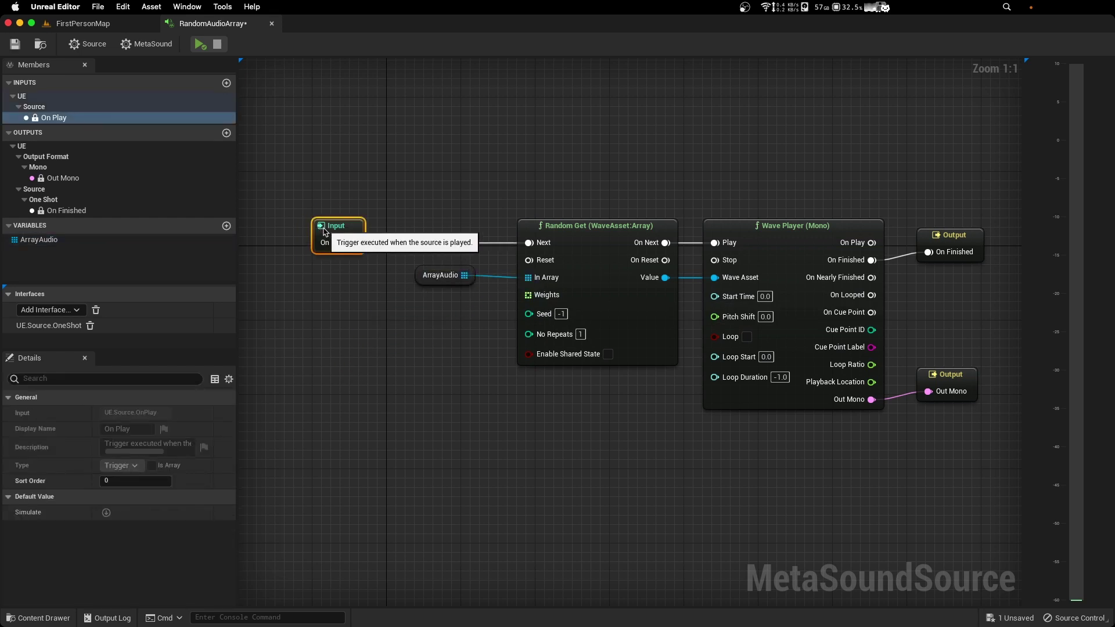
pyautogui.click(227, 226)
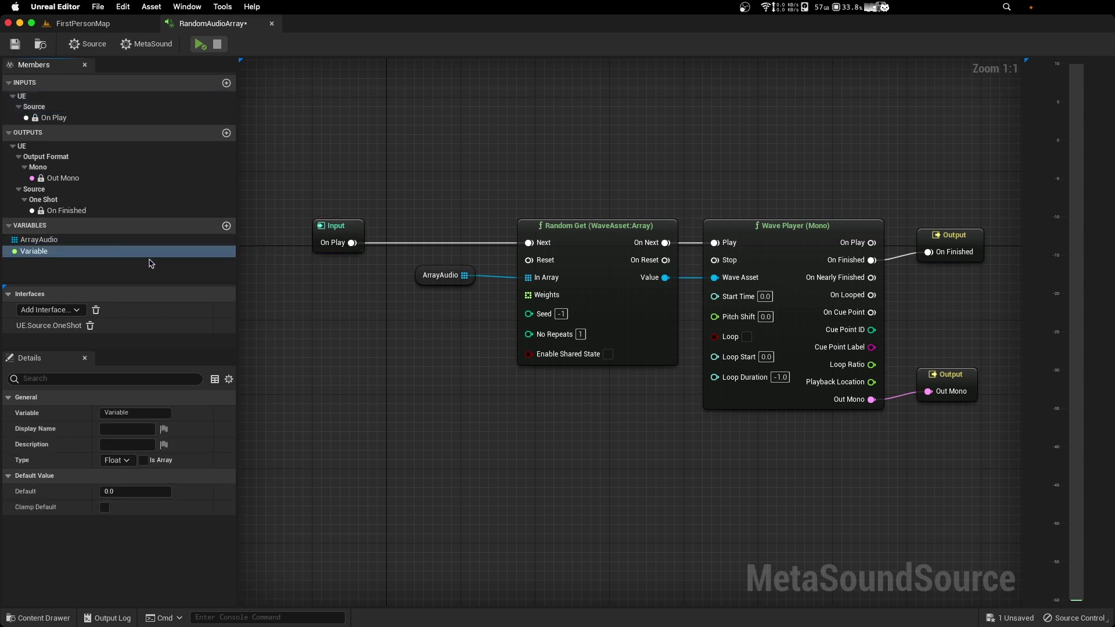
pyautogui.click(129, 411)
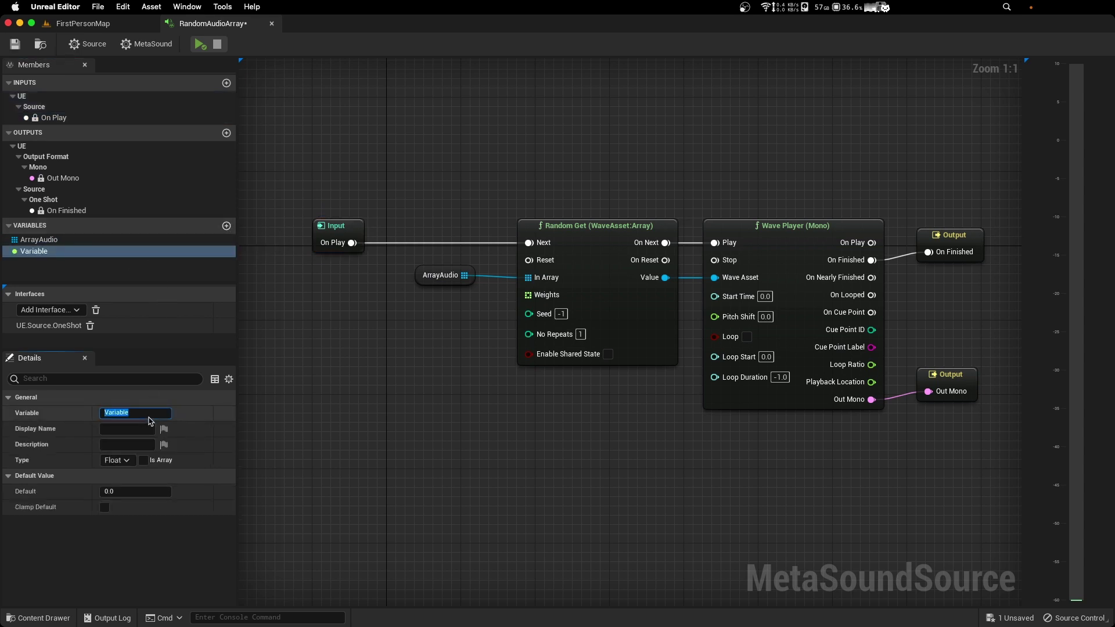
pyautogui.write('WeightsArray')
pyautogui.press('Return')
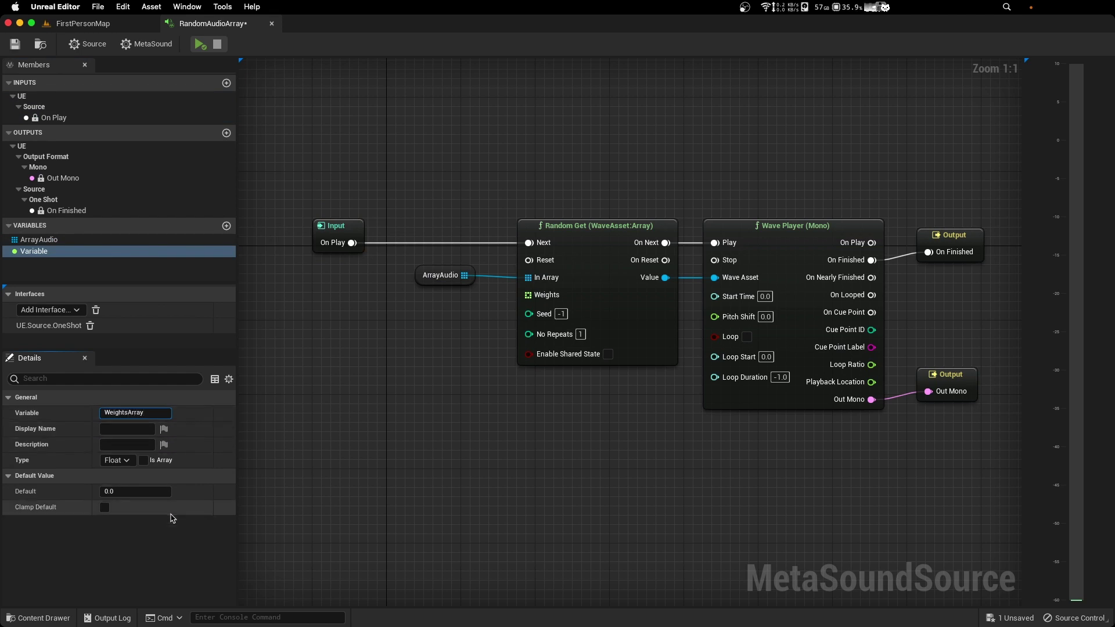
# Make WeightsArray a float array with two elements holding weights 0.0 and 1.0
pyautogui.click(145, 463)
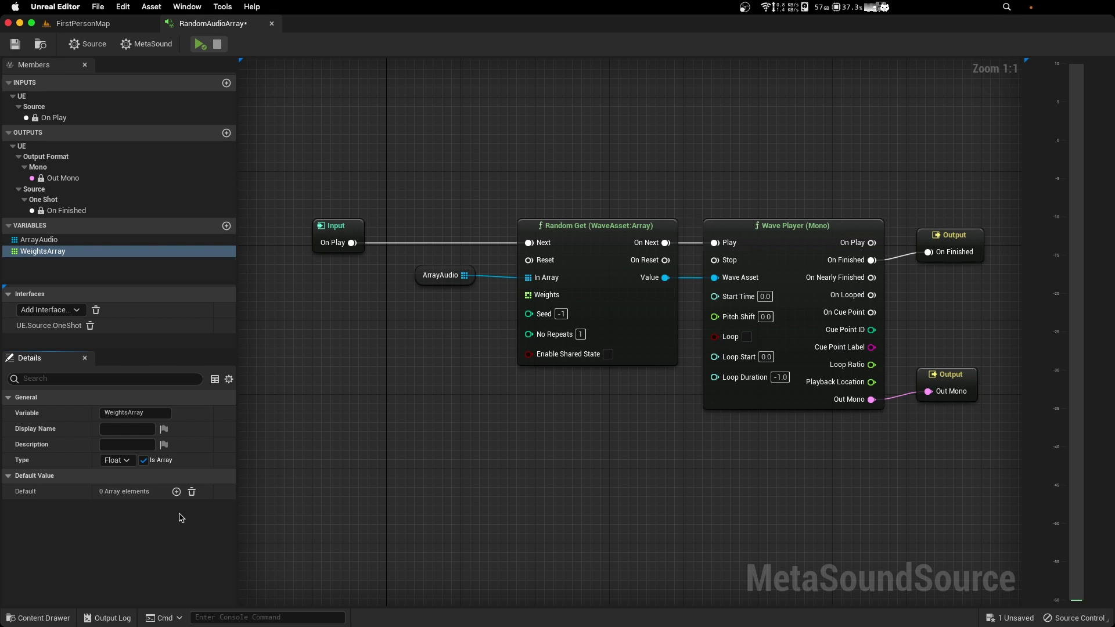
pyautogui.click(177, 492)
pyautogui.click(177, 492)
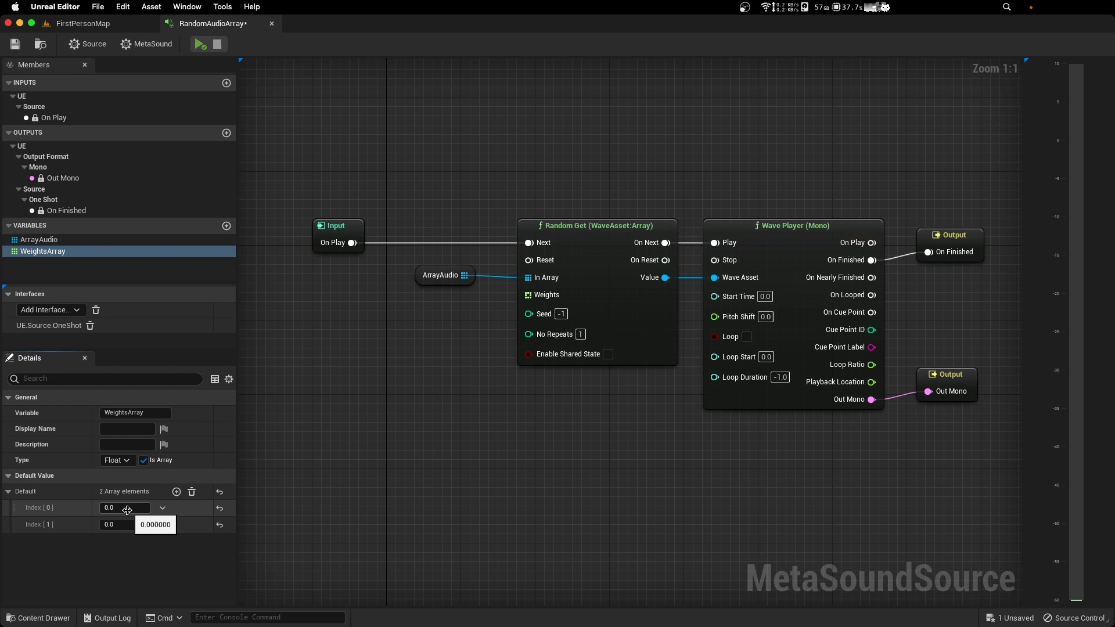
pyautogui.click(127, 509)
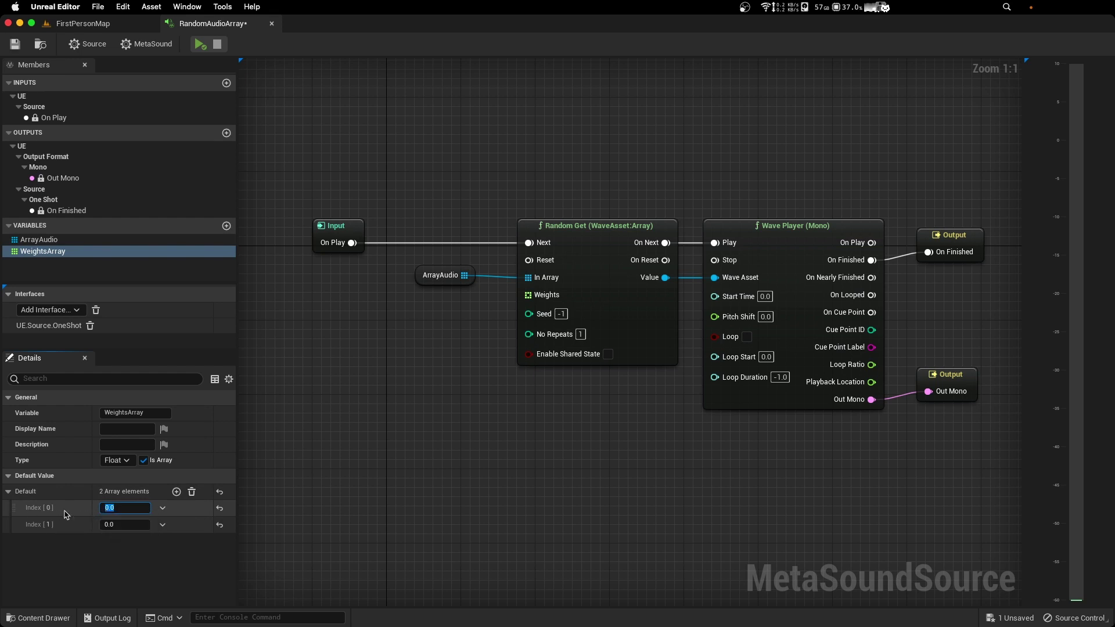
pyautogui.click(437, 275)
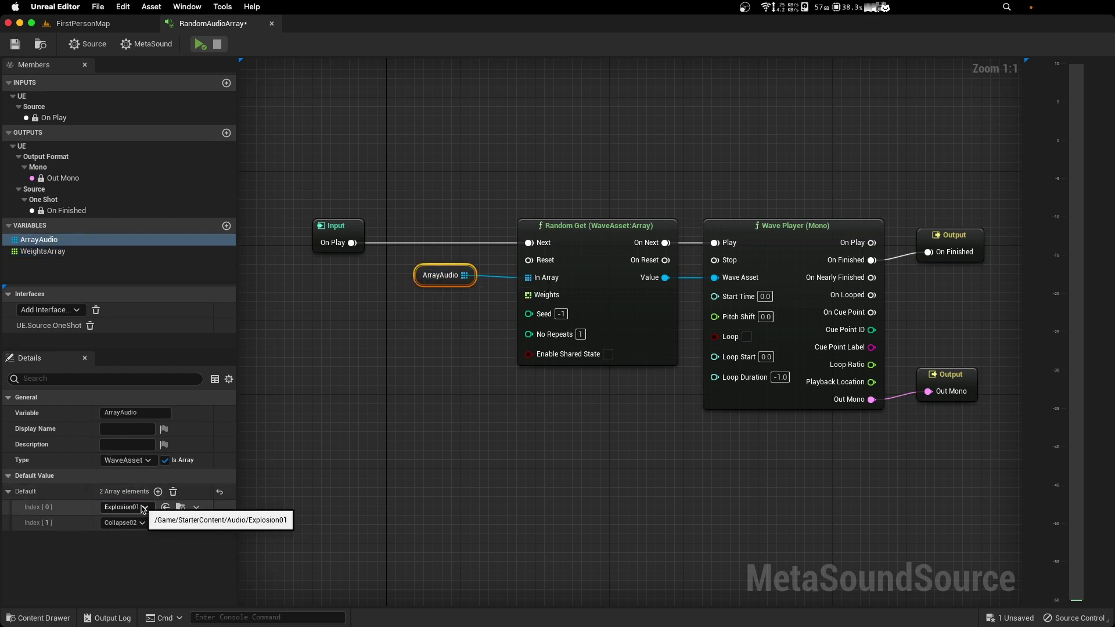
pyautogui.click(43, 251)
pyautogui.click(103, 525)
pyautogui.write('1')
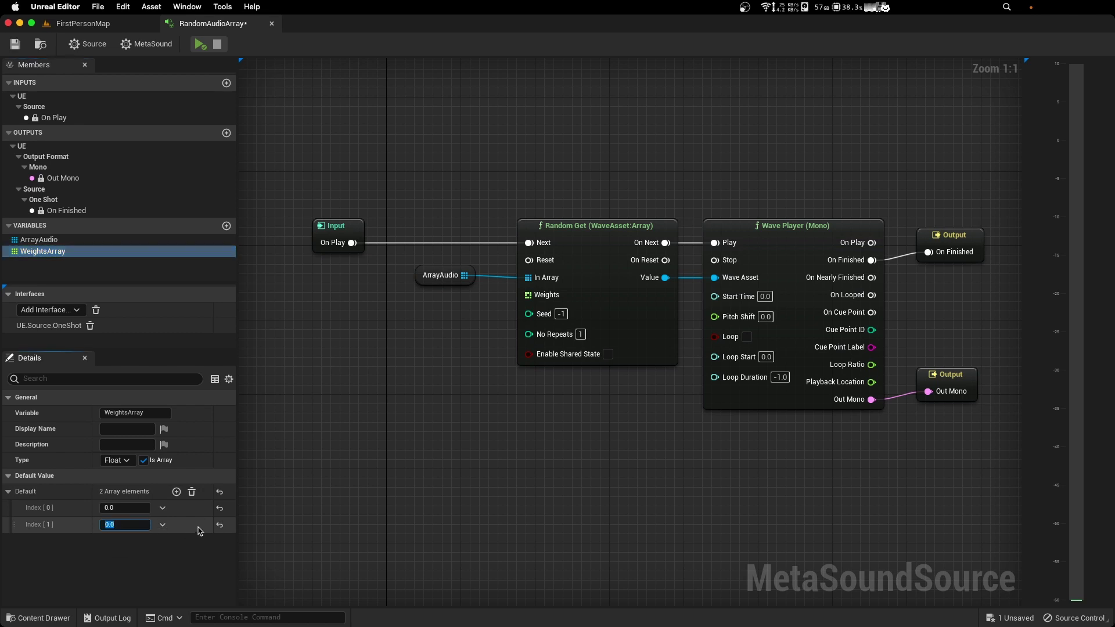
pyautogui.press('Return')
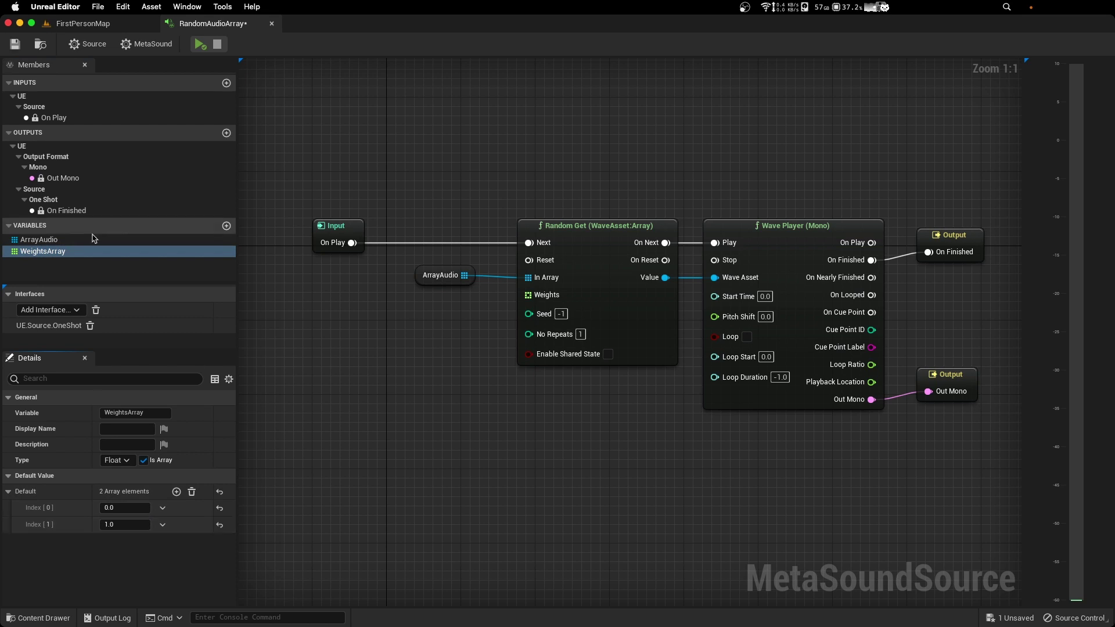
# Connect a WeightsArray node to Random Get's Weights and preview the weighted sound twice
pyautogui.moveTo(42, 250); pyautogui.dragTo(528, 295)
pyautogui.click(341, 314)
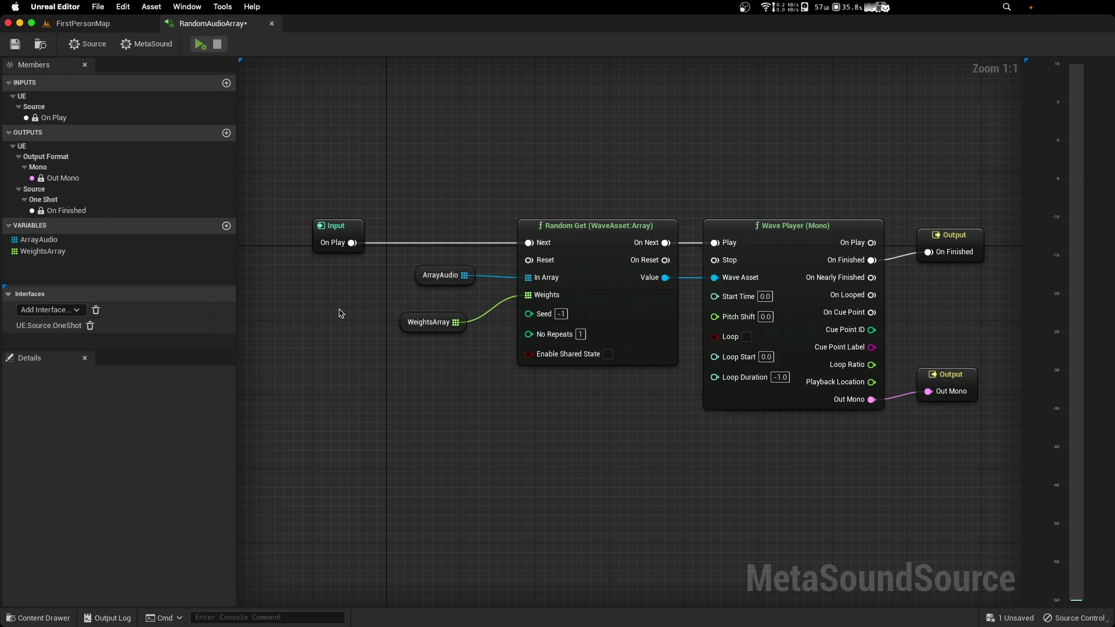
pyautogui.press('space')
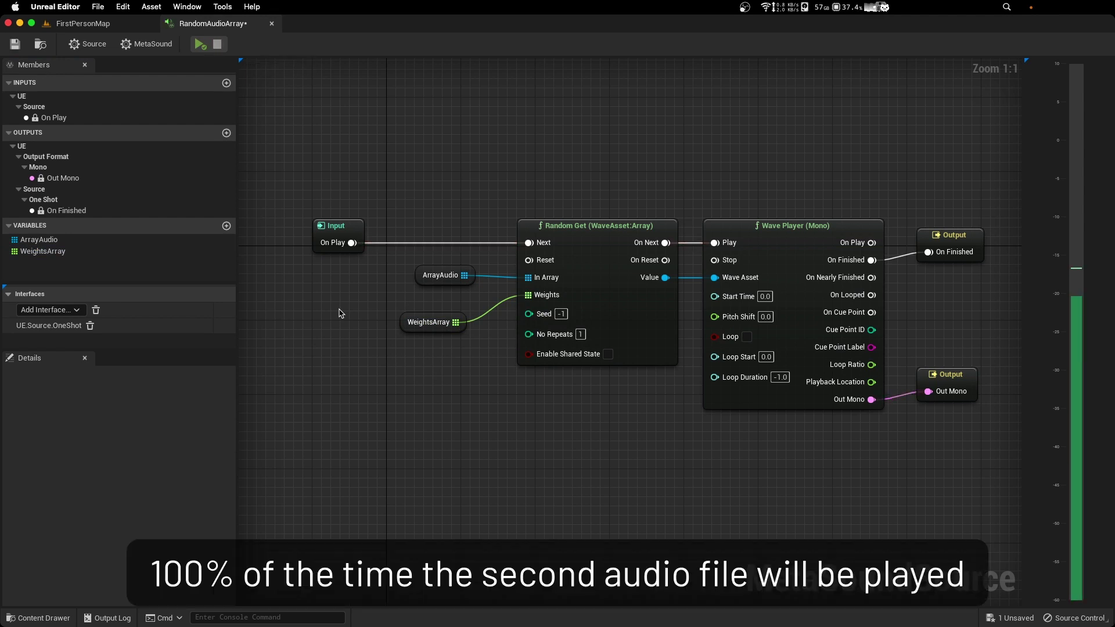
pyautogui.press('space')
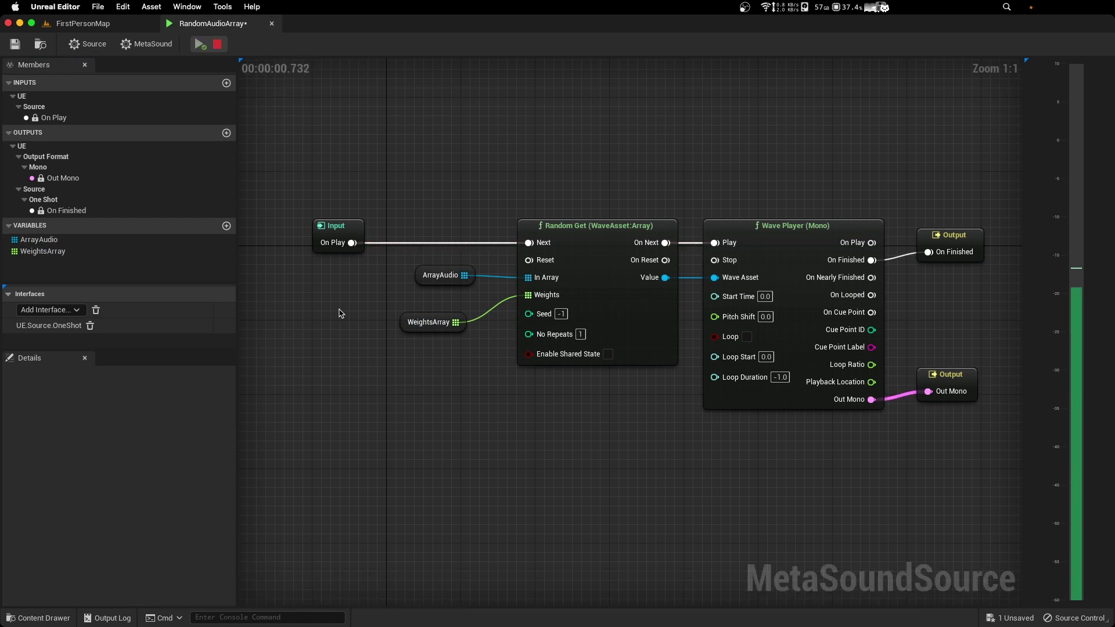
pyautogui.click(432, 322)
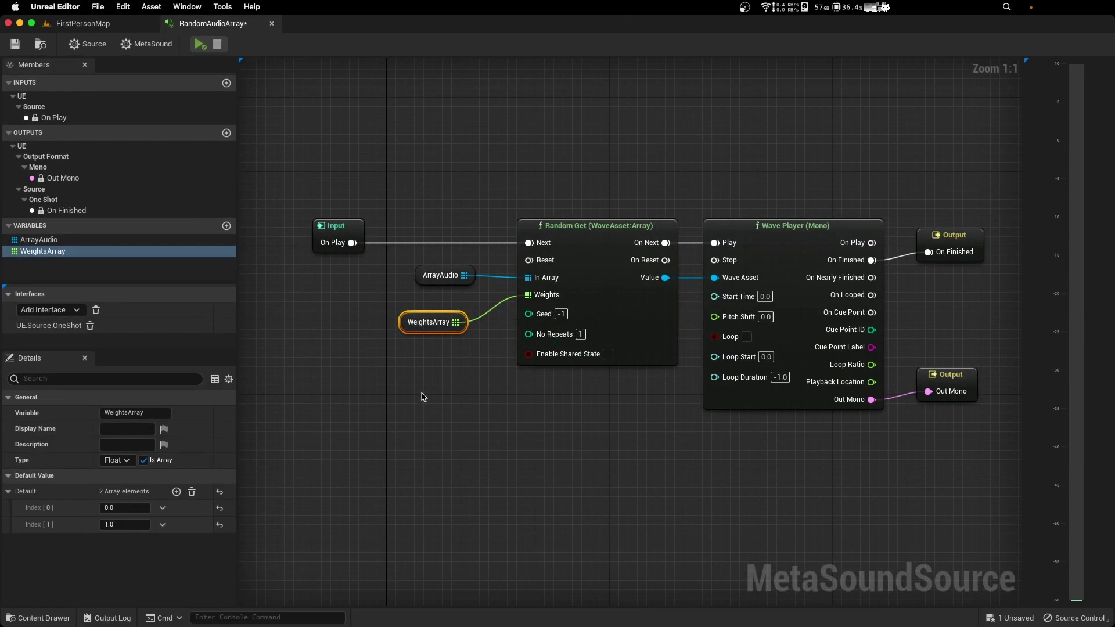